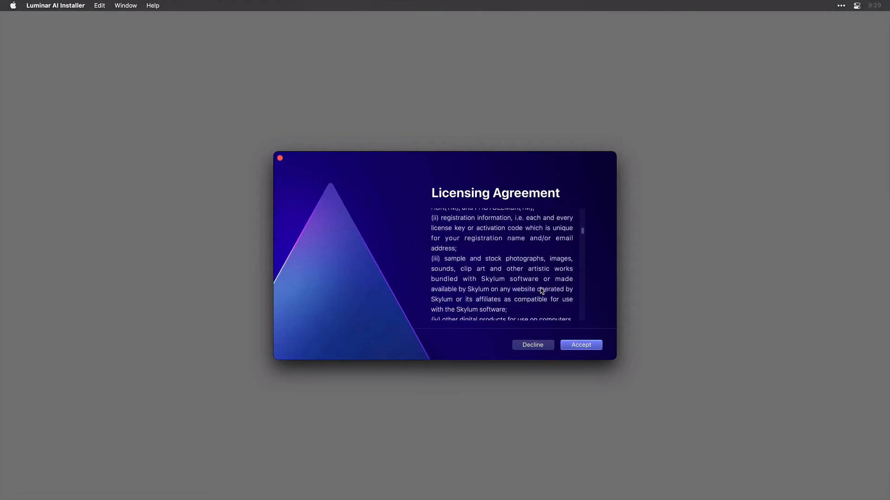
# Install Luminar AI in Applications with the Adobe Photoshop and Adobe Lightroom plugins, and launch it in full screen
pyautogui.click(586, 347)
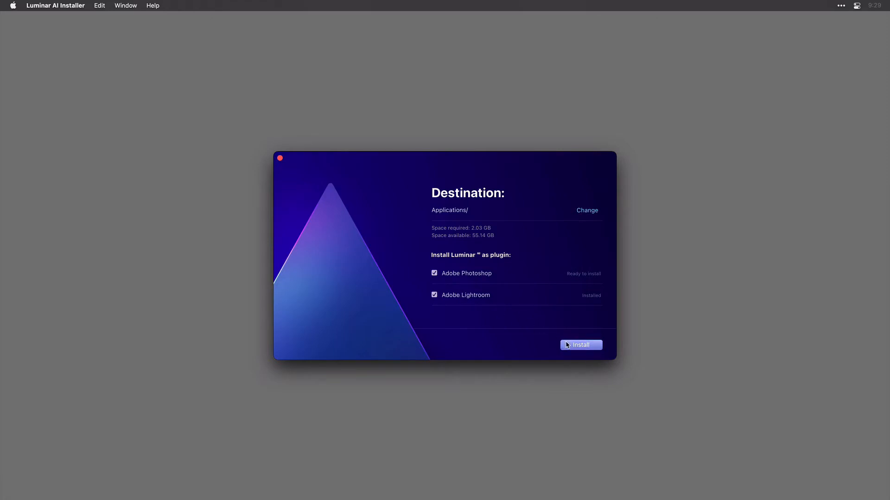
pyautogui.click(567, 345)
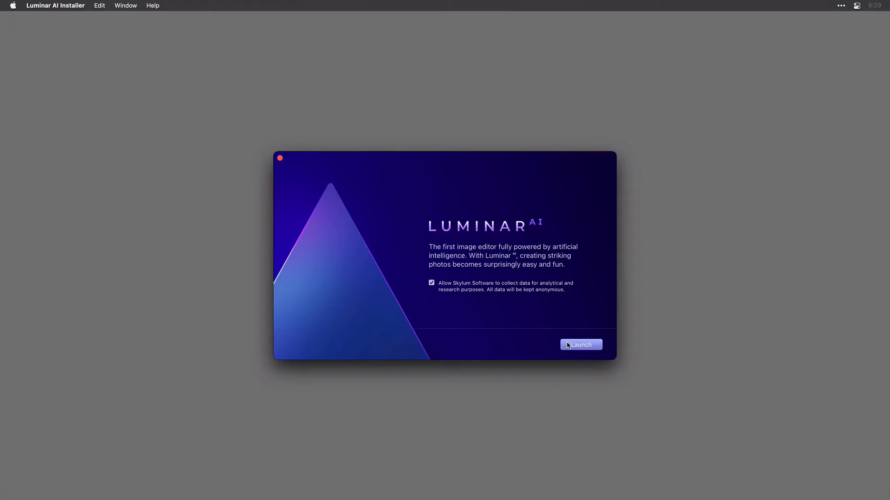
pyautogui.click(569, 345)
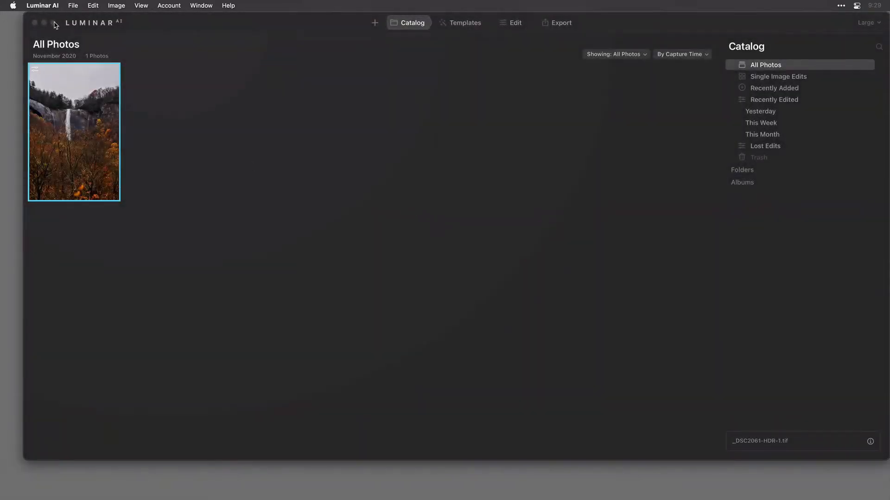
pyautogui.click(53, 23)
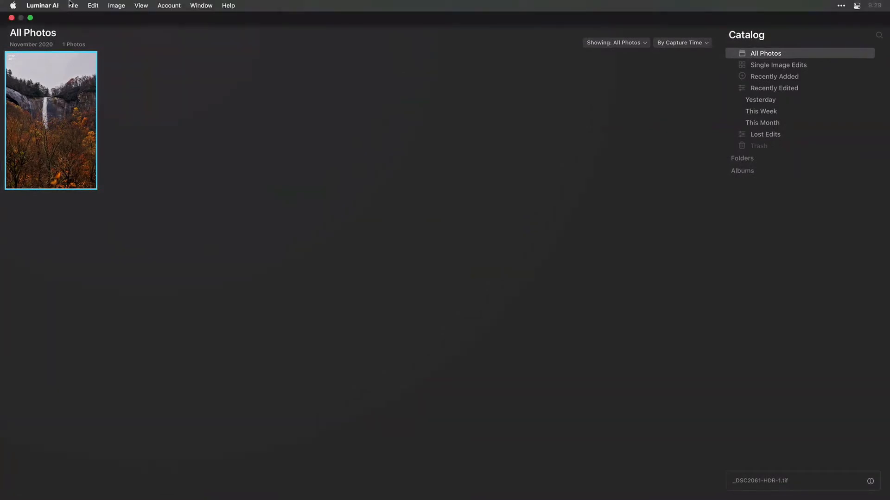
# Uninstall and reinstall the Adobe Lightroom plugin through Luminar AI's own plugin installer, leaving the Photoshop plugin in place
pyautogui.click(49, 4)
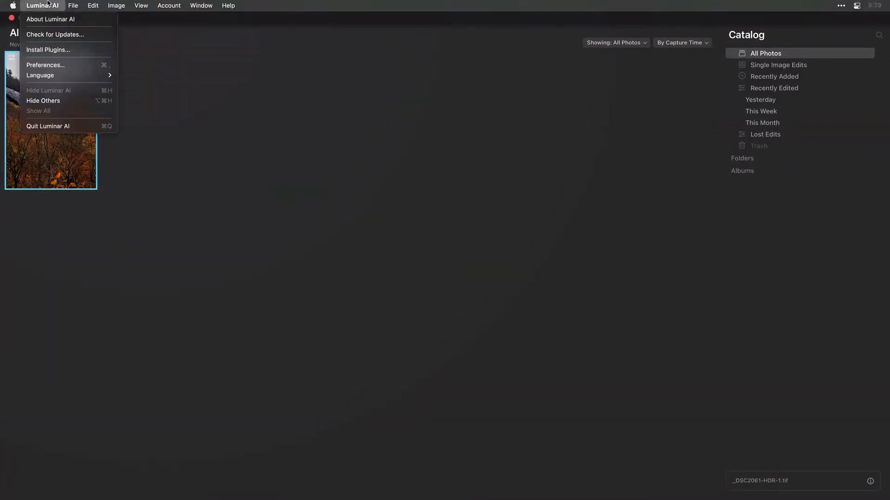
pyautogui.click(47, 50)
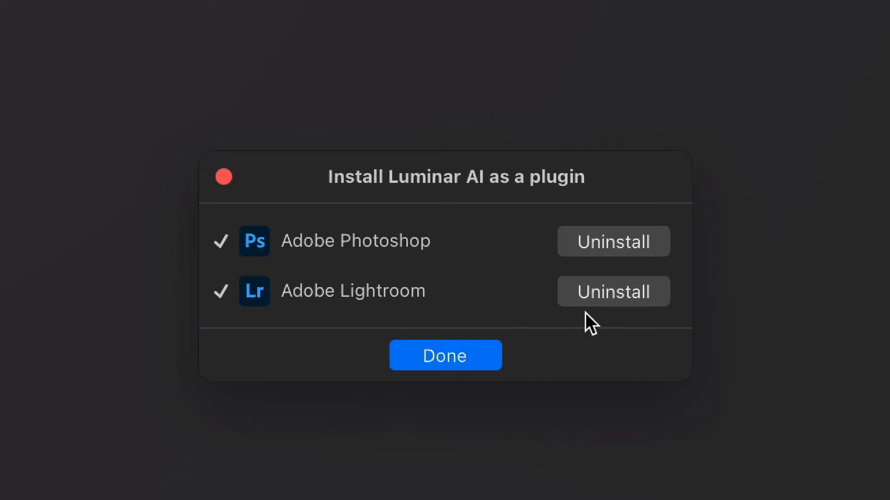
pyautogui.click(599, 288)
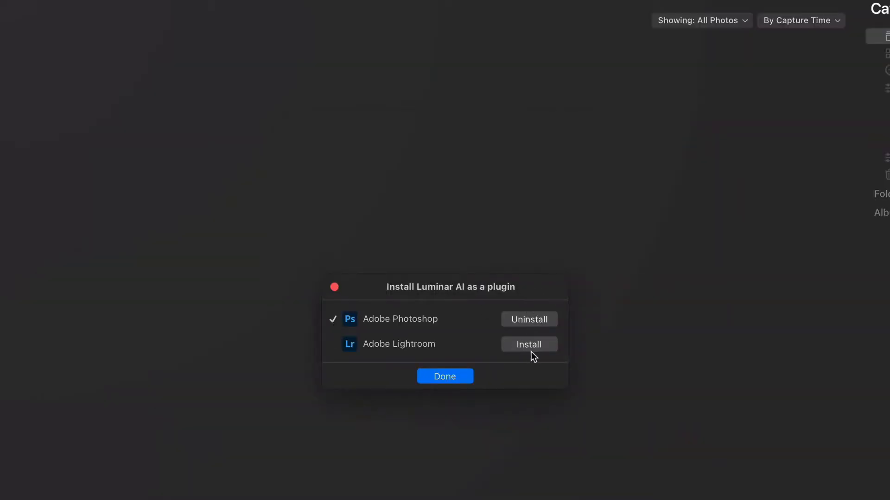
pyautogui.click(533, 346)
pyautogui.click(445, 376)
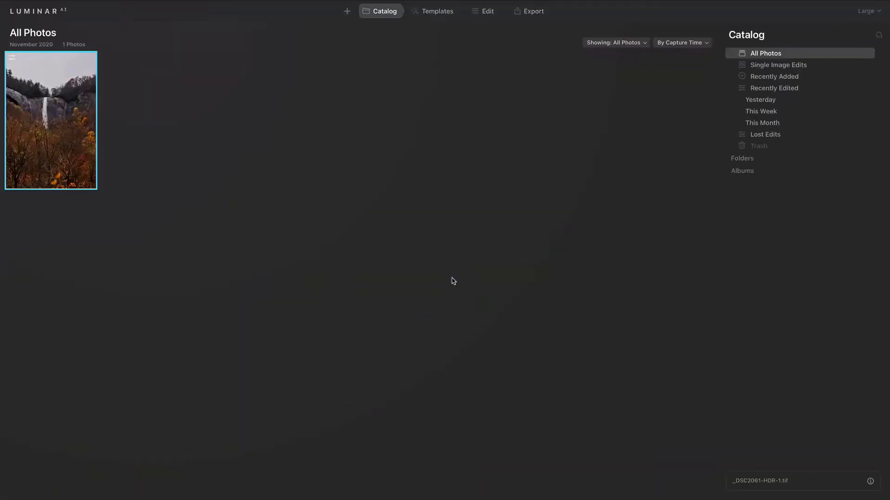
# Quit Luminar AI and switch to Adobe Lightroom Classic
pyautogui.press('super+q')
pyautogui.moveTo(510, 471)
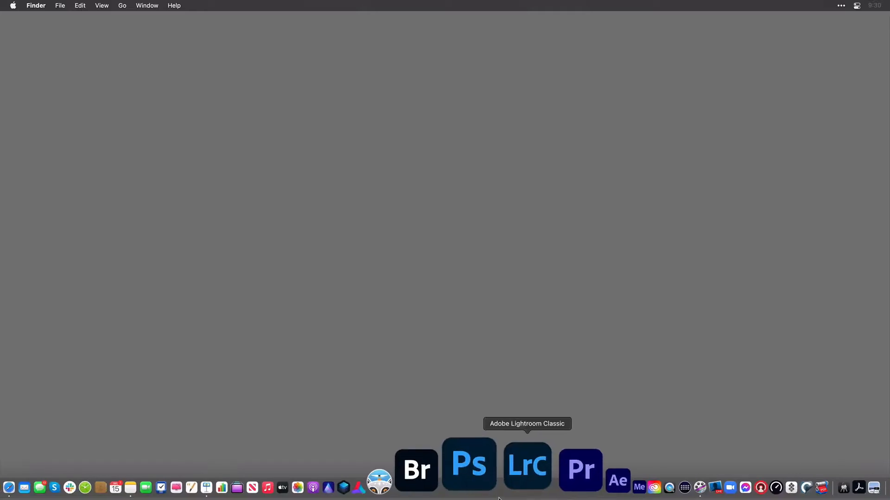
pyautogui.click(512, 492)
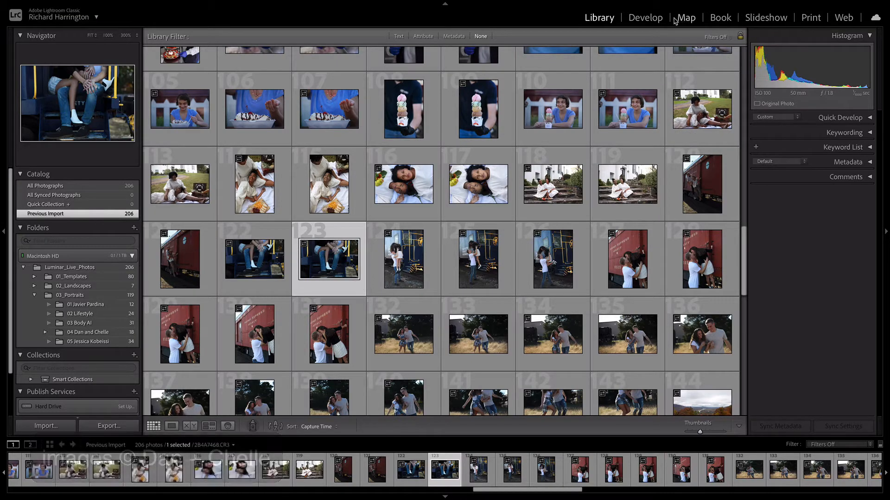
# Develop the selected photo with automatic tone settings and grade its highlights green at hue 120, saturation 17
pyautogui.click(645, 18)
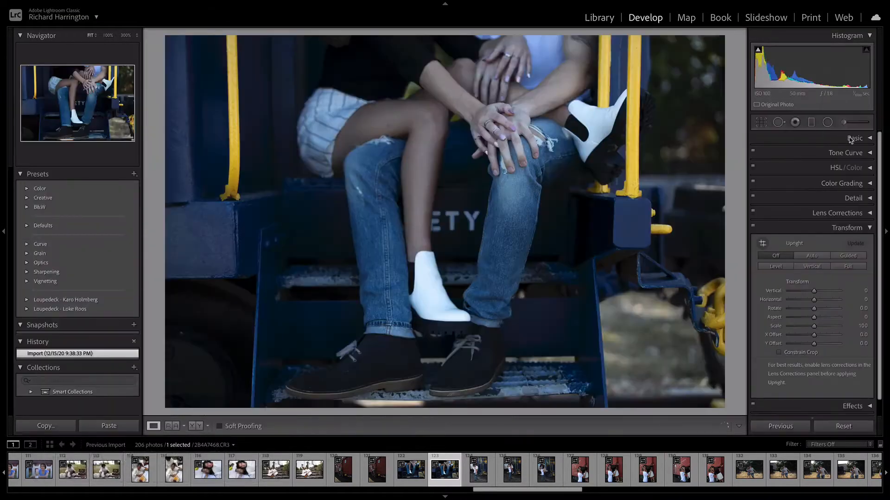
pyautogui.click(852, 139)
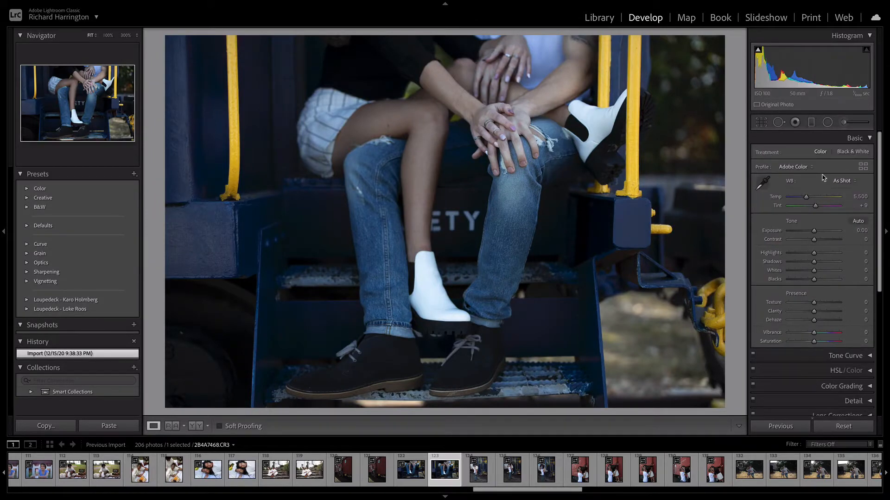
pyautogui.click(858, 221)
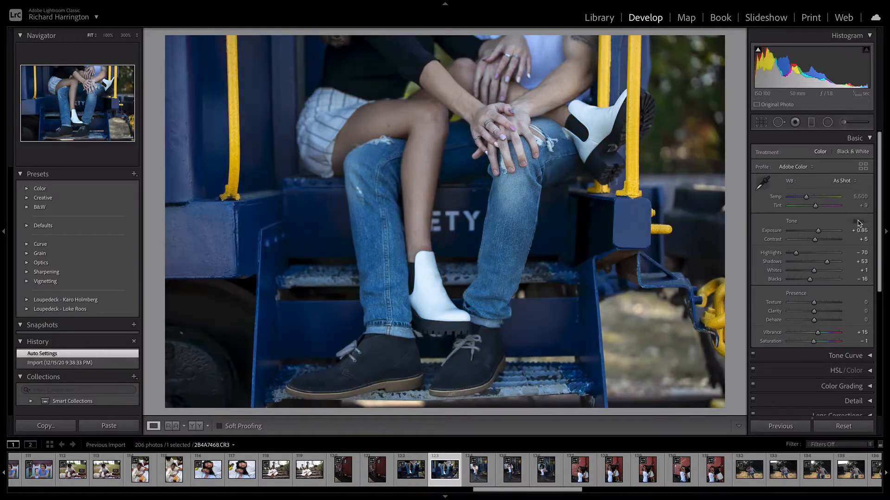
pyautogui.click(845, 386)
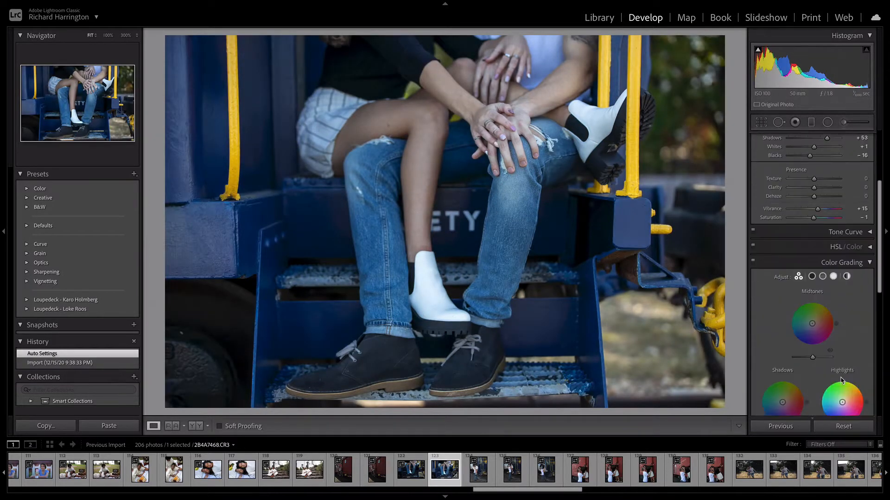
pyautogui.moveTo(842, 352)
pyautogui.mouseDown()
pyautogui.moveTo(839, 341)
pyautogui.moveTo(841, 349)
pyautogui.mouseUp()
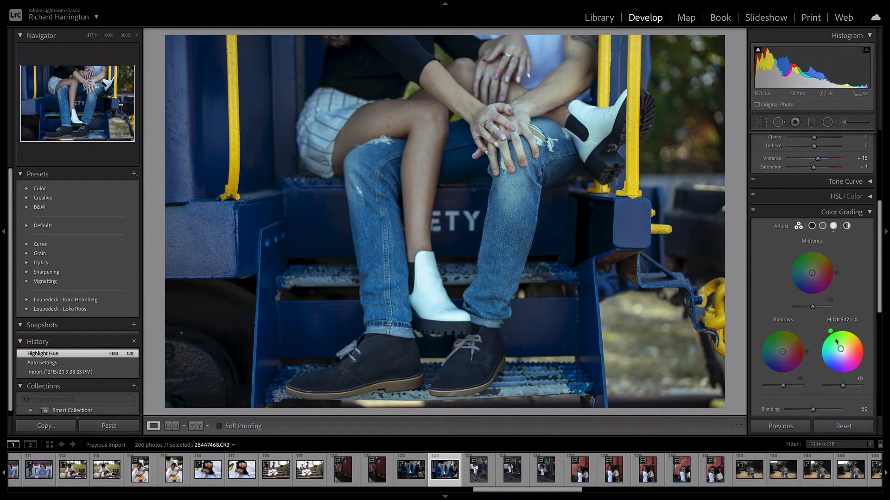
# Send a copy with Lightroom adjustments to Luminar AI as a 16-bit TIFF in Adobe RGB (1998), 240 resolution, without compression
pyautogui.moveTo(39, 3)
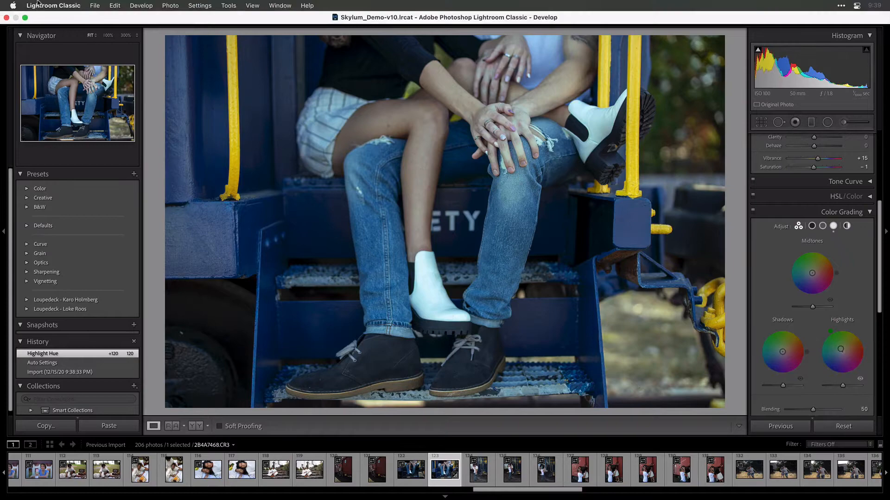
pyautogui.click(175, 5)
pyautogui.moveTo(182, 60)
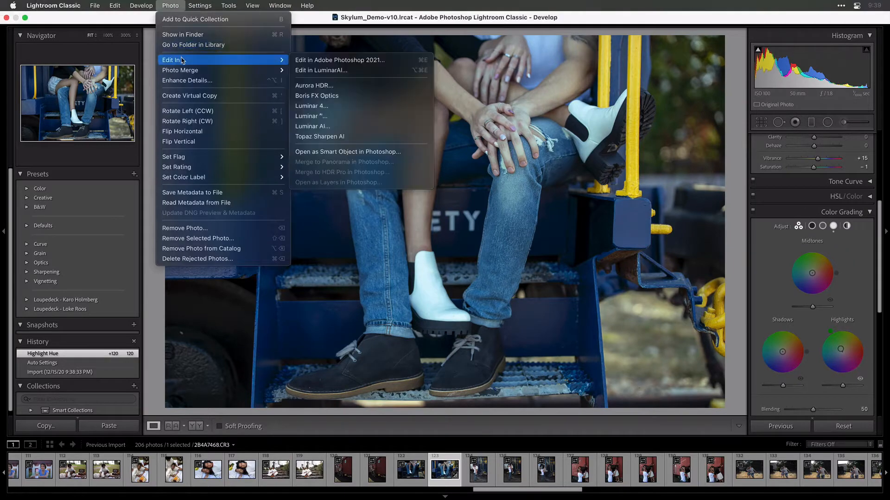
pyautogui.click(356, 127)
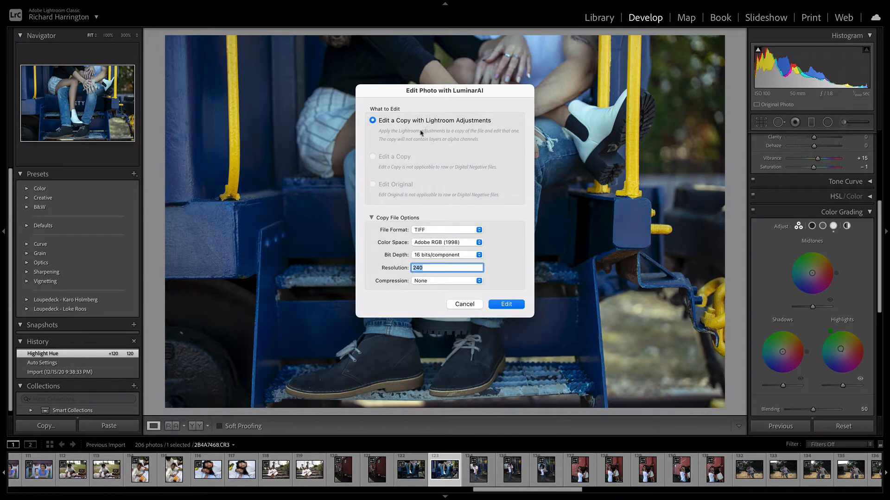
pyautogui.click(372, 218)
pyautogui.click(371, 218)
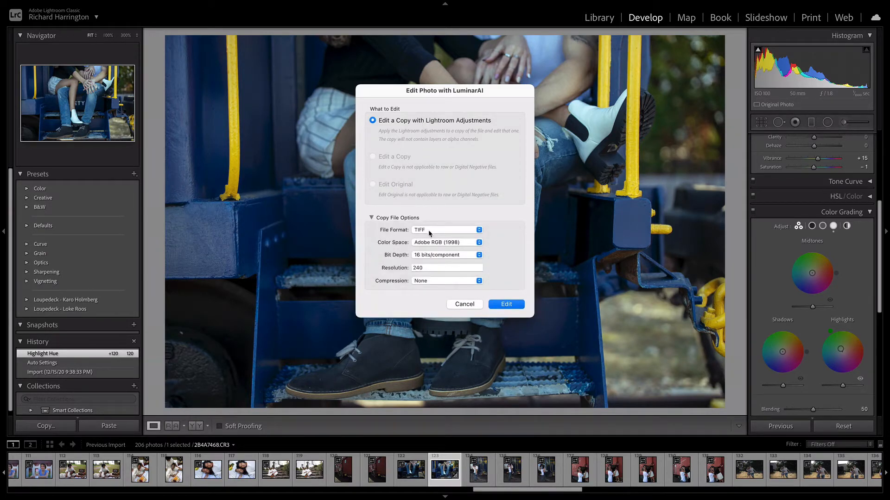
pyautogui.click(428, 243)
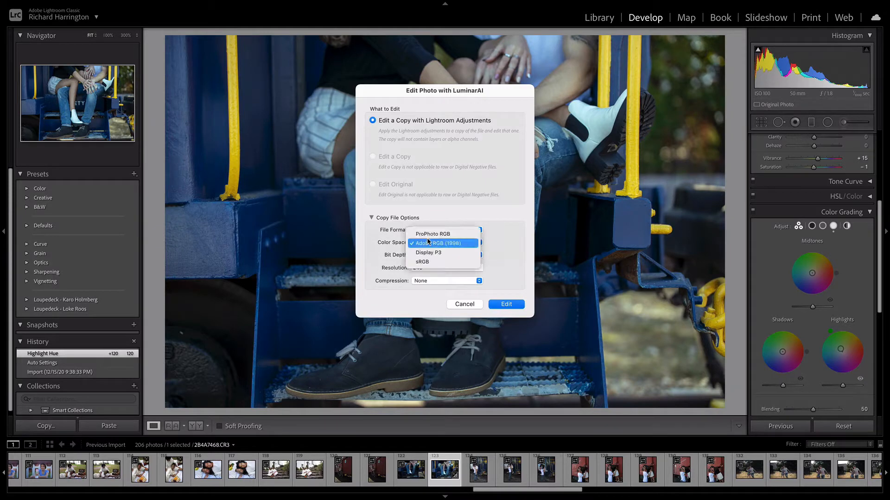
pyautogui.click(428, 243)
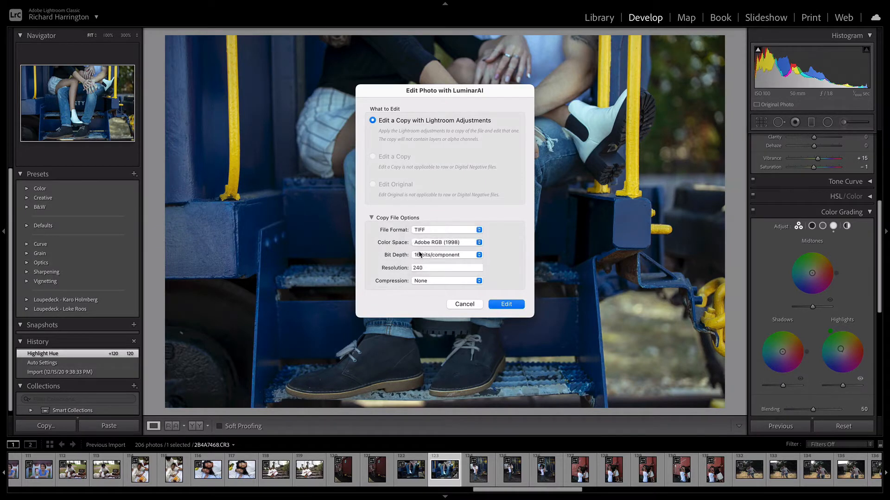
pyautogui.click(501, 305)
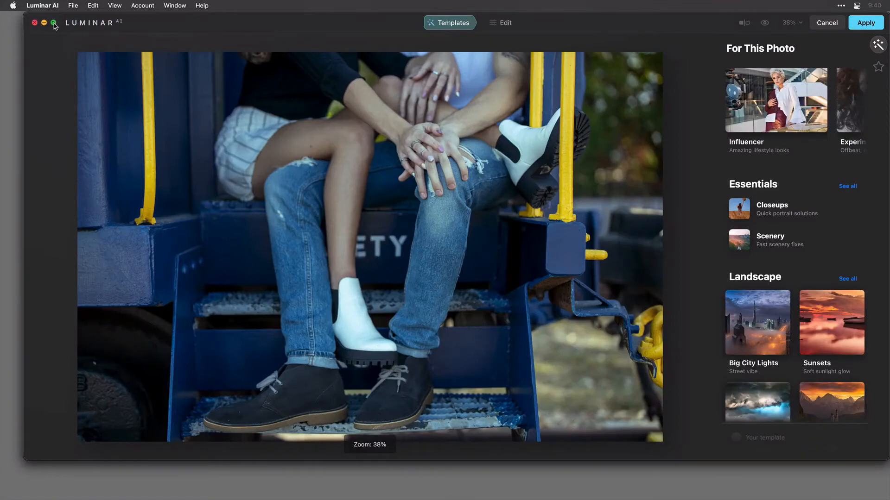
# Show Luminar AI in full screen, try Burned Film from the Experimental Collection and apply its Celebrate template to the photo
pyautogui.click(54, 23)
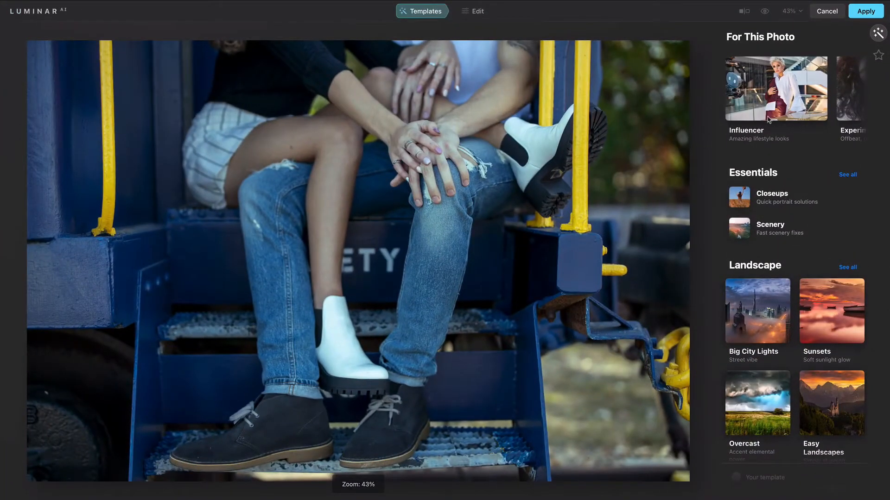
pyautogui.click(853, 101)
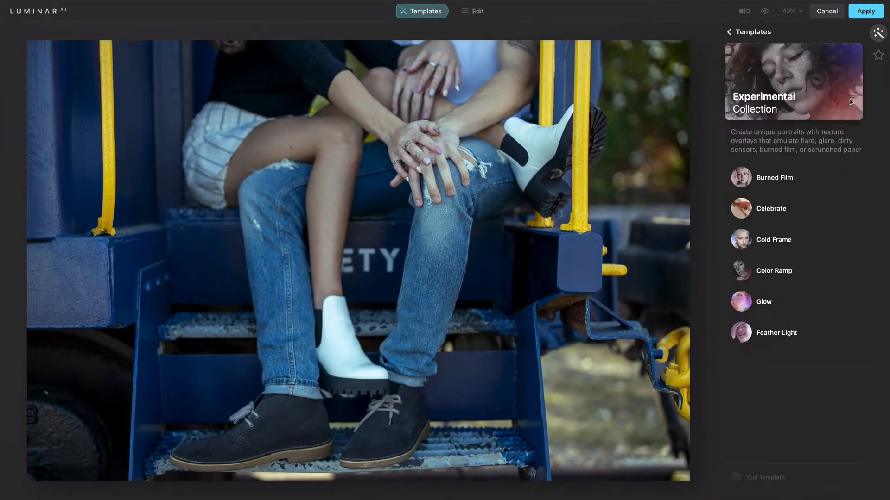
pyautogui.click(788, 183)
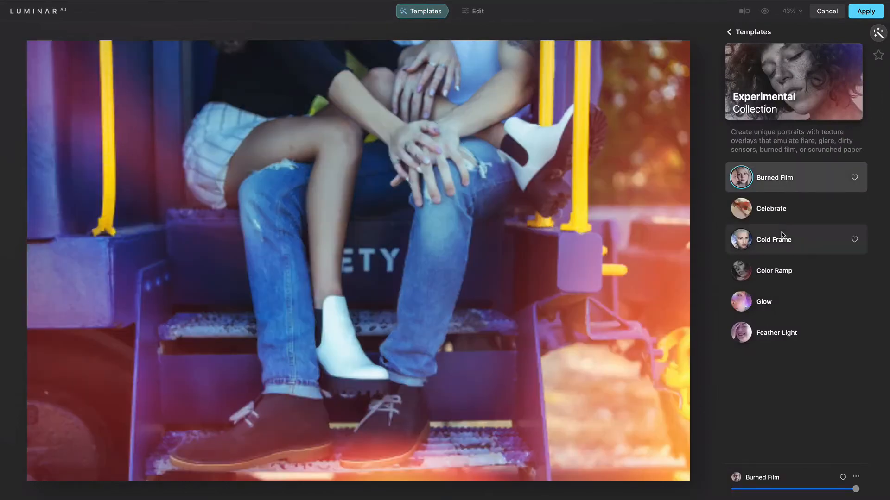
pyautogui.click(773, 214)
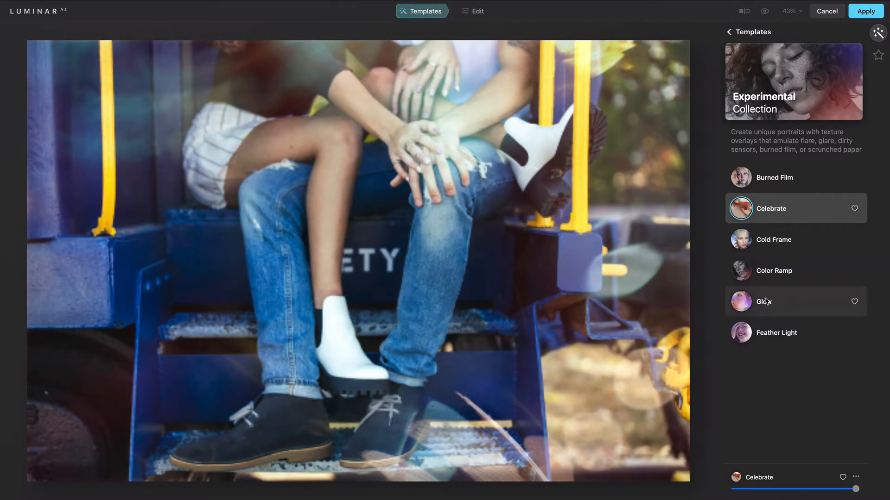
# Reduce the opacity of the template's Texture layer in Local Masking to 48
pyautogui.click(477, 12)
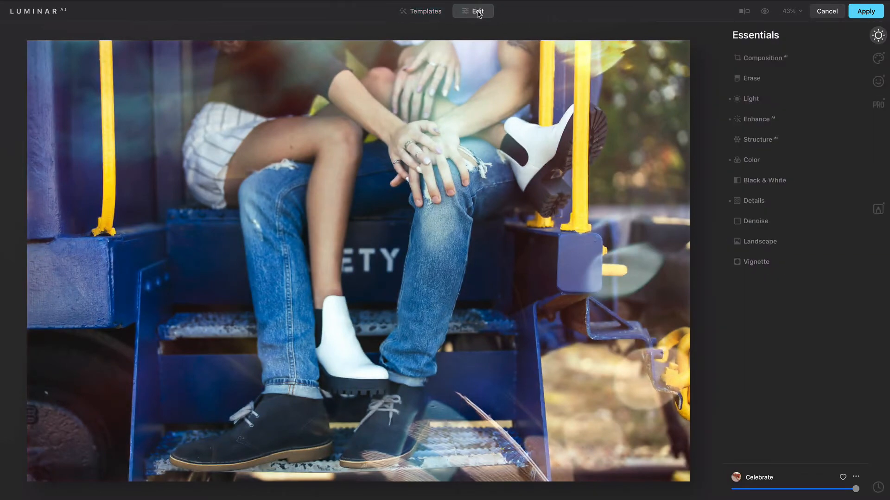
pyautogui.click(874, 209)
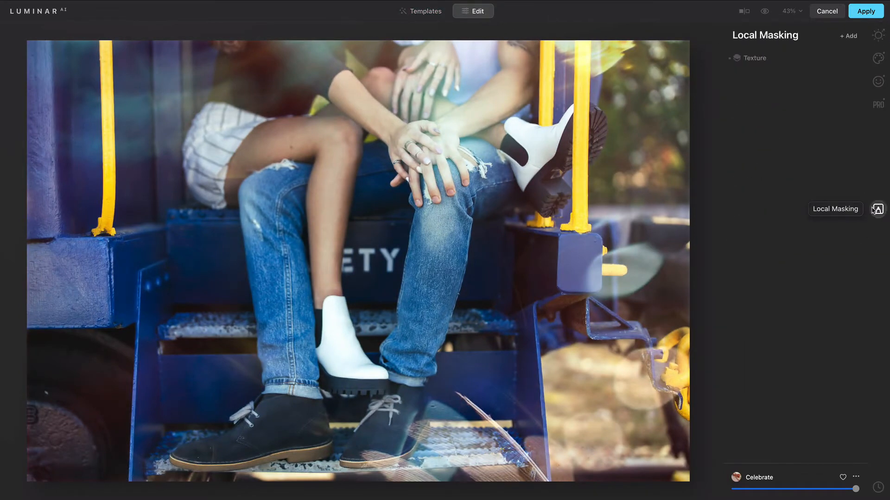
pyautogui.click(775, 61)
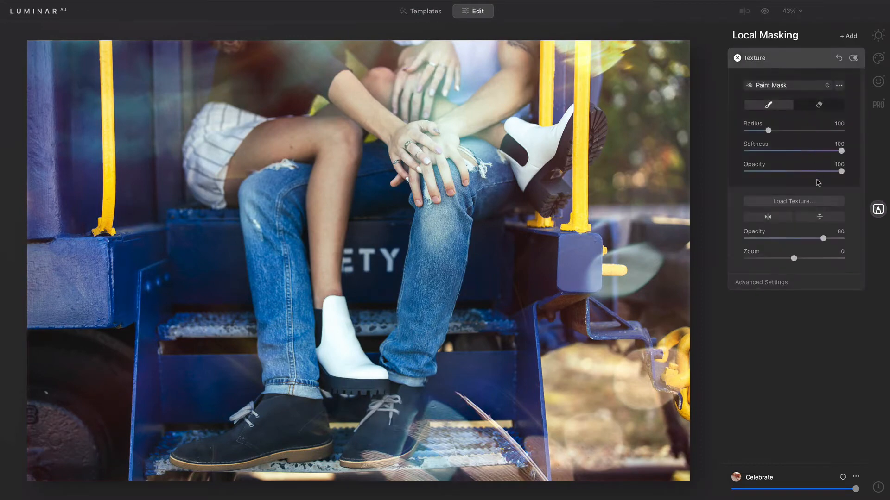
pyautogui.moveTo(823, 238); pyautogui.dragTo(793, 243)
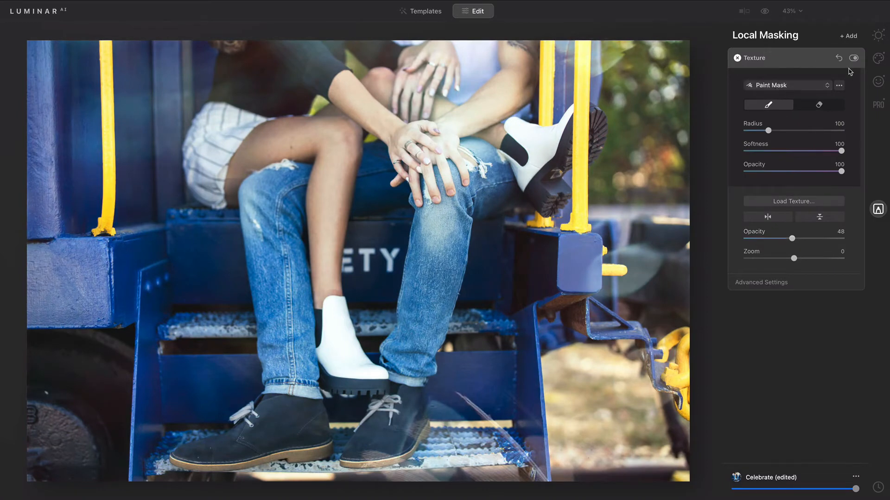
# Set the Enhance AI Accent to 52 in the Essentials tools
pyautogui.click(878, 35)
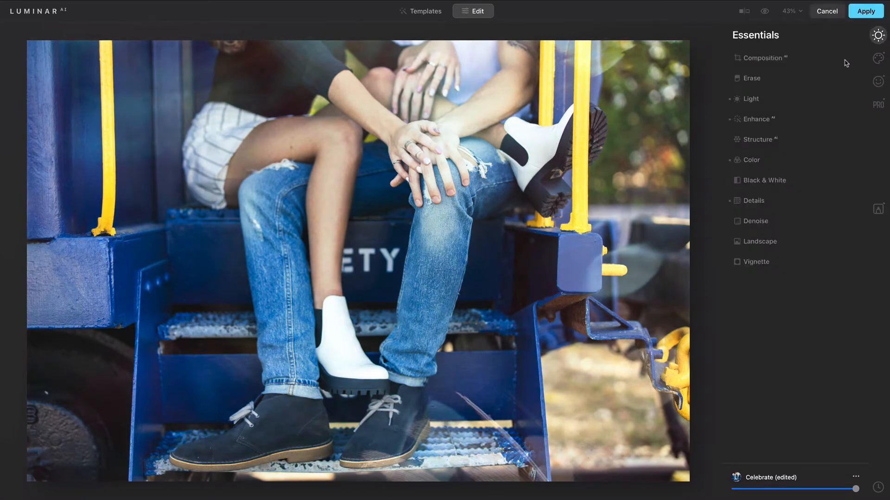
pyautogui.click(783, 121)
pyautogui.moveTo(775, 149); pyautogui.dragTo(796, 149)
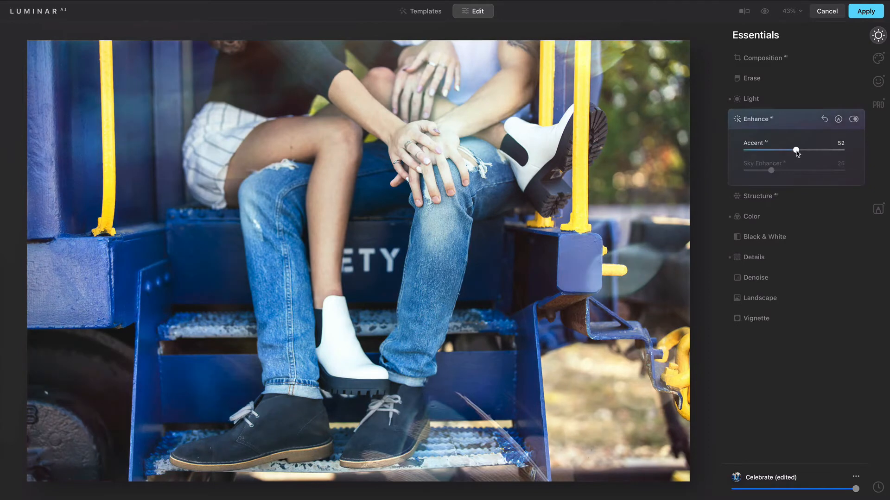
# Set the Structure AI amount to 35 and apply the edits to return the photo to Lightroom Classic
pyautogui.click(765, 198)
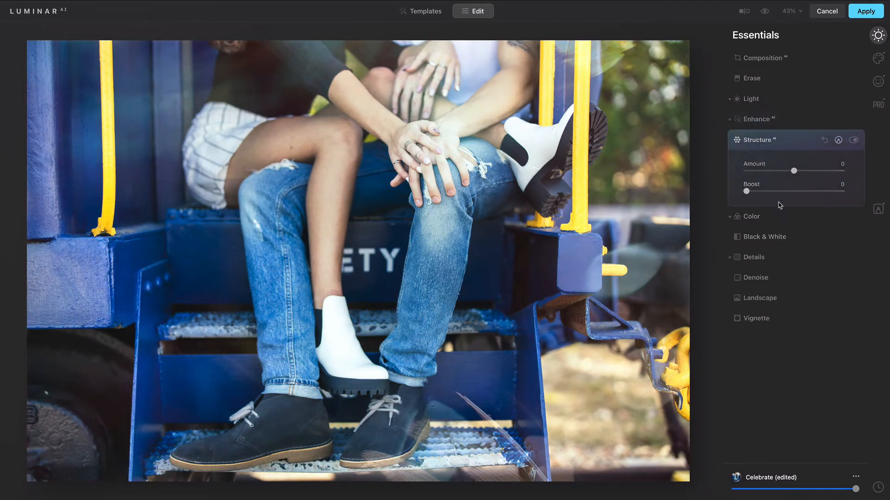
pyautogui.moveTo(811, 170); pyautogui.dragTo(814, 175)
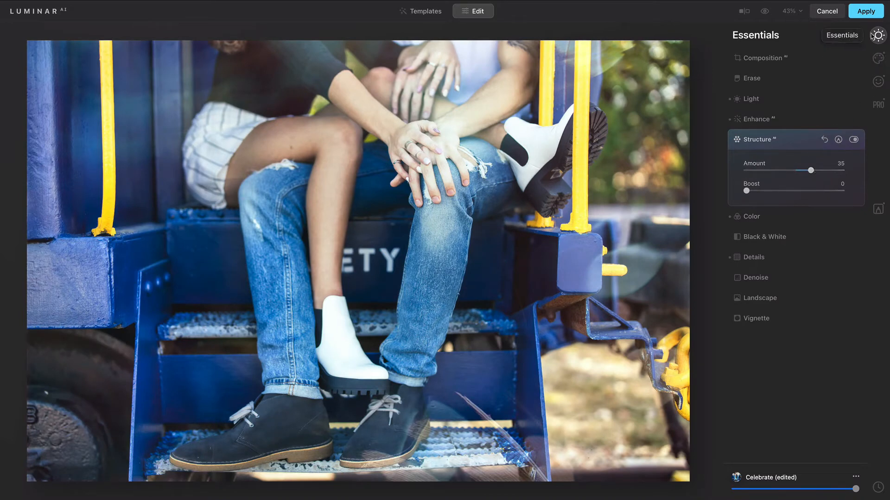
pyautogui.click(866, 11)
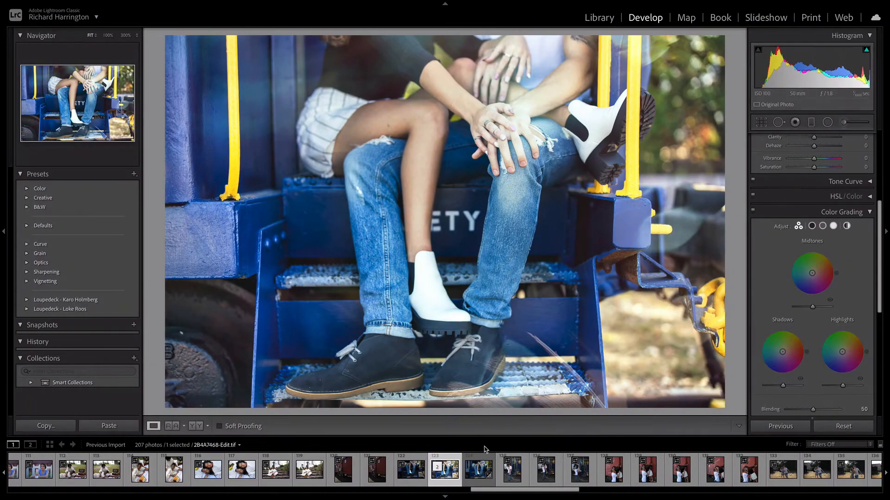
# Collapse and expand the two-photo stack, and compare the original 2B4A7468.CR3 with the edited 2B4A7468-Edit.tif
pyautogui.click(439, 470)
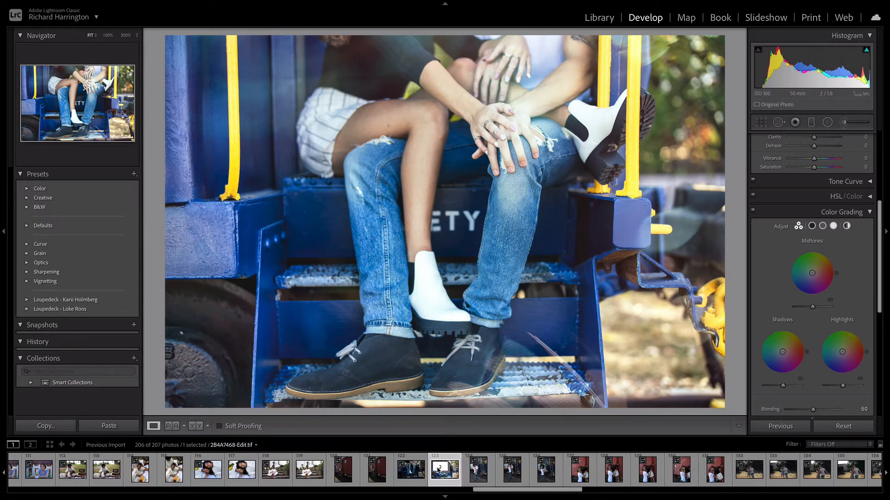
pyautogui.click(439, 471)
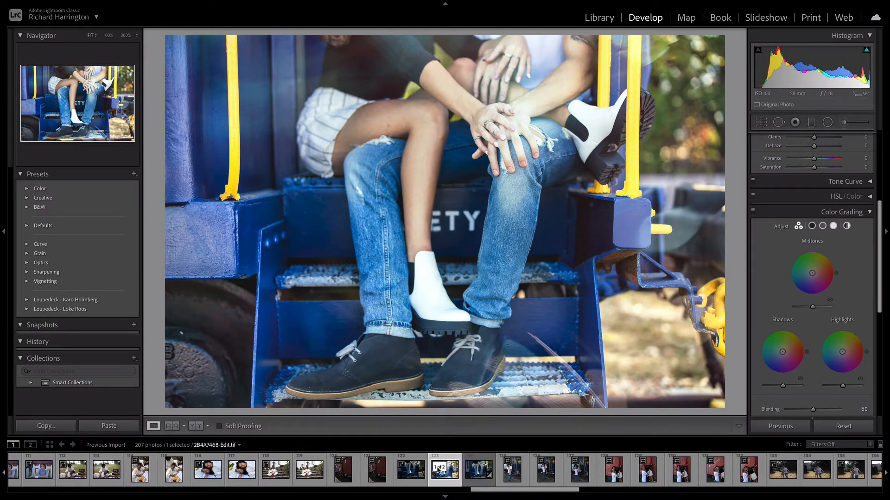
pyautogui.click(484, 485)
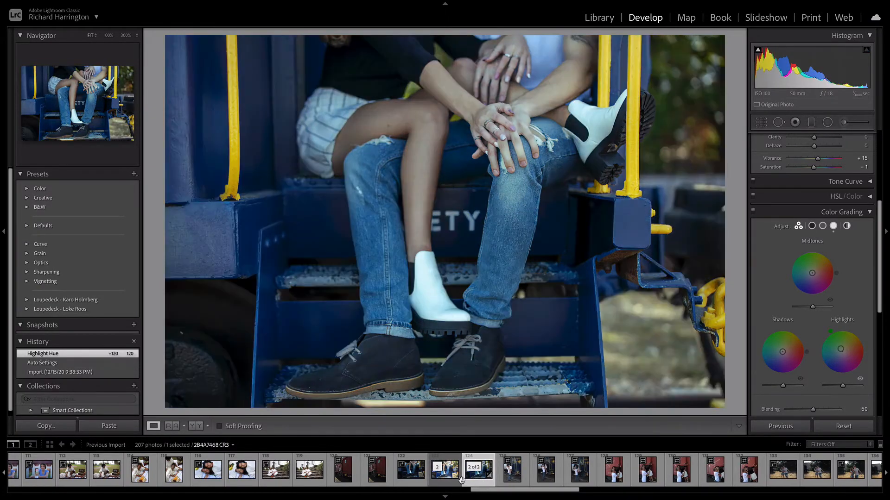
pyautogui.click(453, 482)
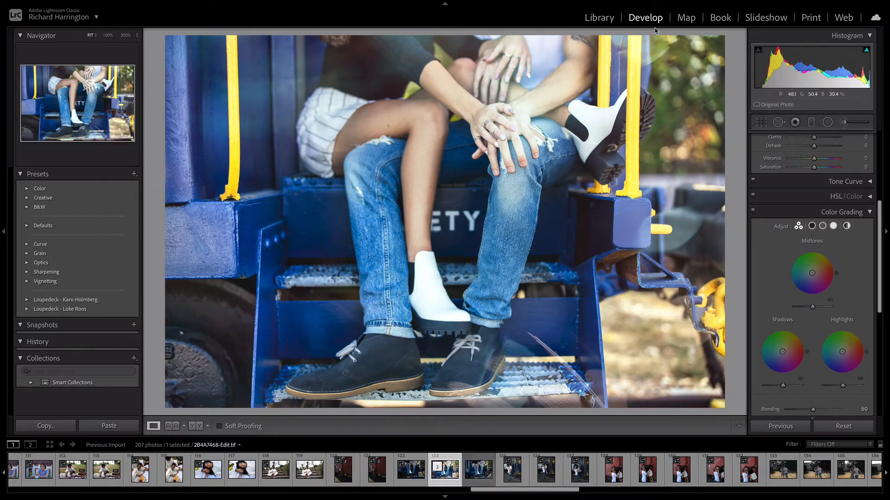
# Return to the Library grid and select 2B4A8008.jpg, the second close-up of the smiling couple in the field
pyautogui.click(599, 18)
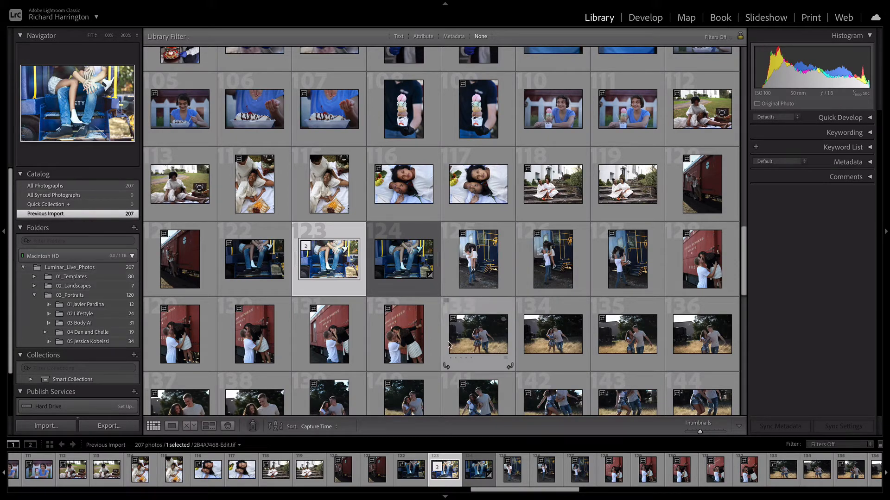
pyautogui.scroll(-3, 447, 342)
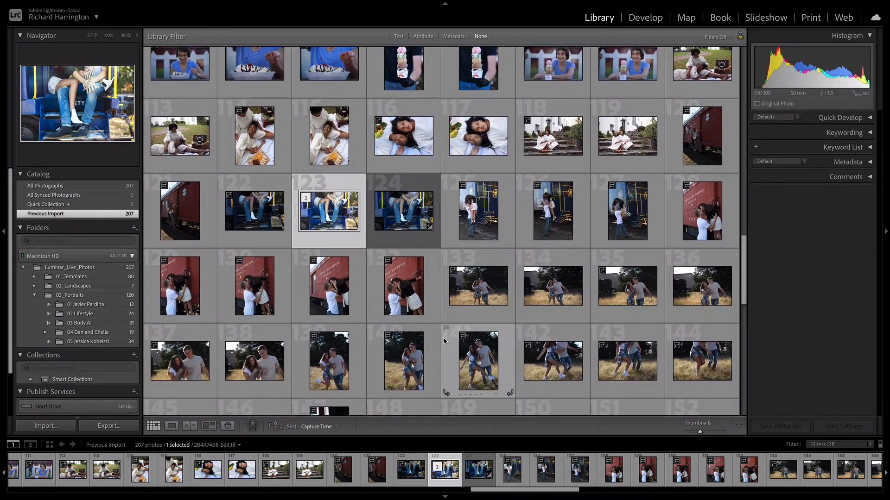
pyautogui.scroll(-3, 444, 339)
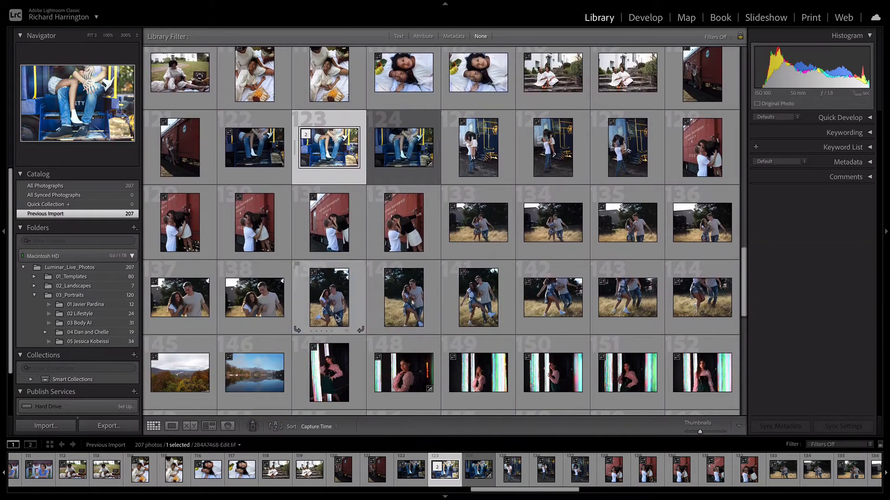
pyautogui.click(230, 298)
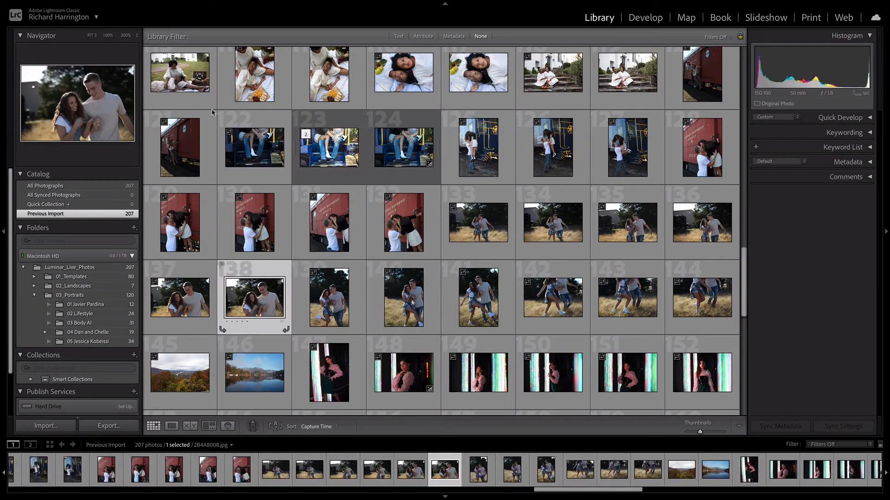
# Transfer the selected couple photo to Luminar AI as a plug-in
pyautogui.click(94, 4)
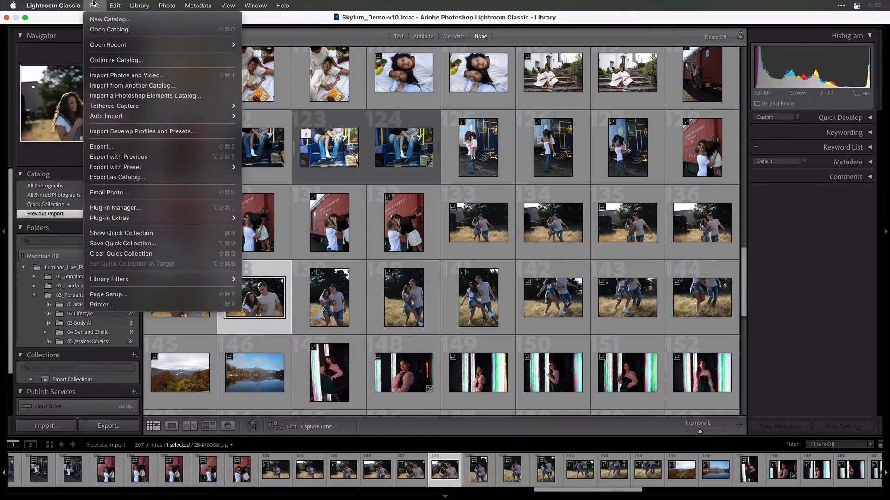
pyautogui.moveTo(153, 218)
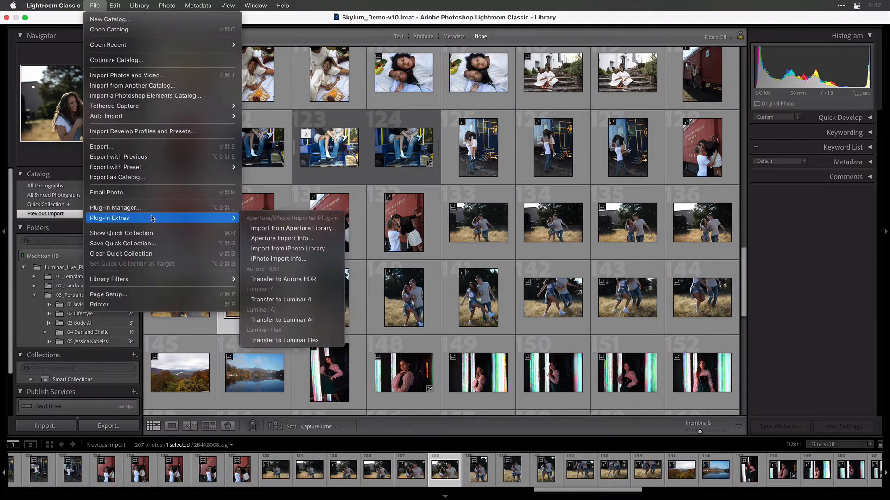
pyautogui.click(299, 320)
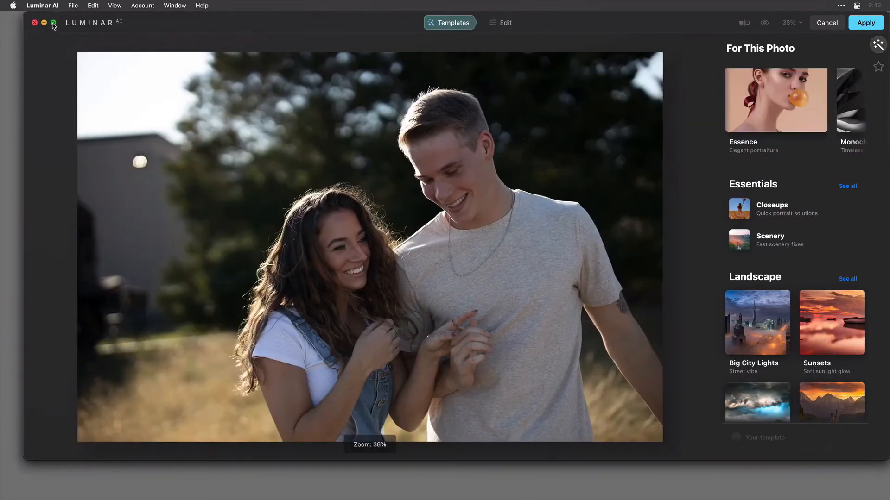
# Show Luminar AI in full screen and apply the Fashionista template from the Essence Collection
pyautogui.click(54, 23)
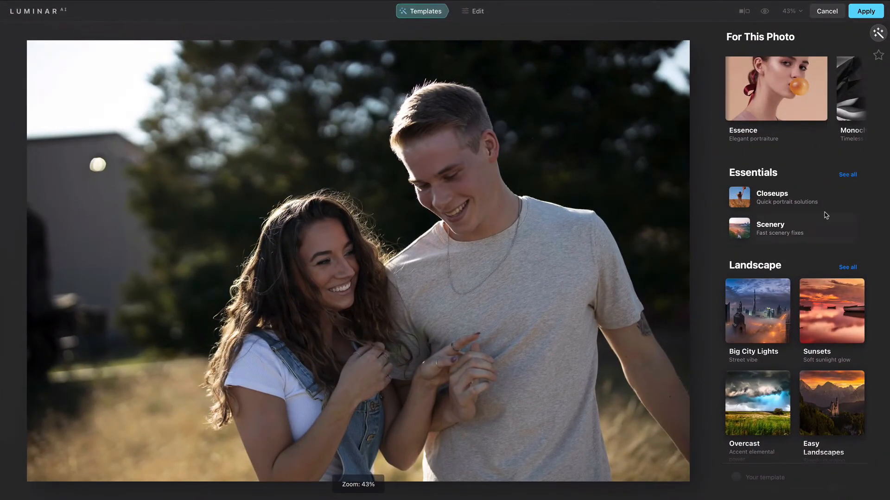
pyautogui.click(794, 92)
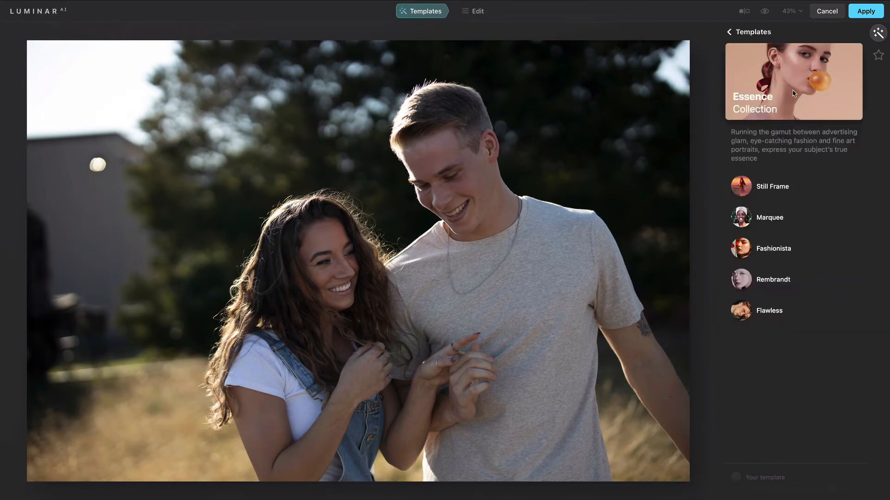
pyautogui.click(772, 252)
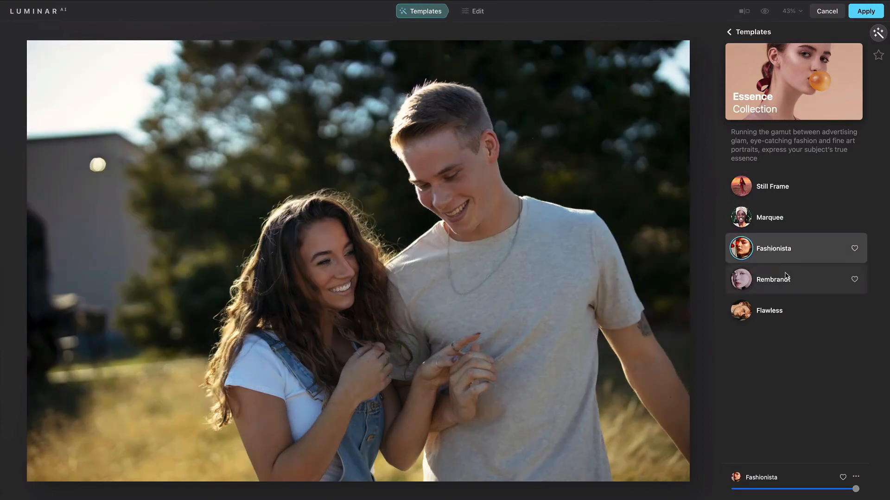
# Set the Enhance AI Accent to 56 and Sky Enhancer to 30 in the Essentials tools
pyautogui.click(475, 13)
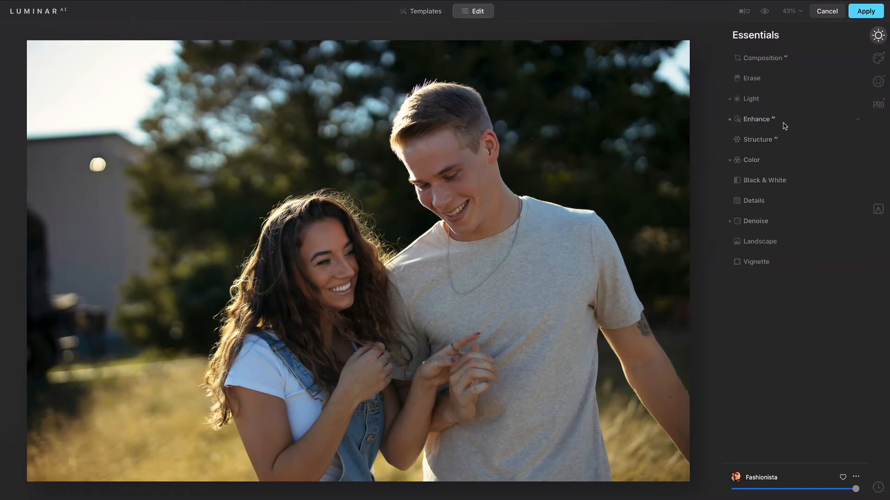
pyautogui.click(781, 121)
pyautogui.moveTo(793, 150); pyautogui.dragTo(800, 150)
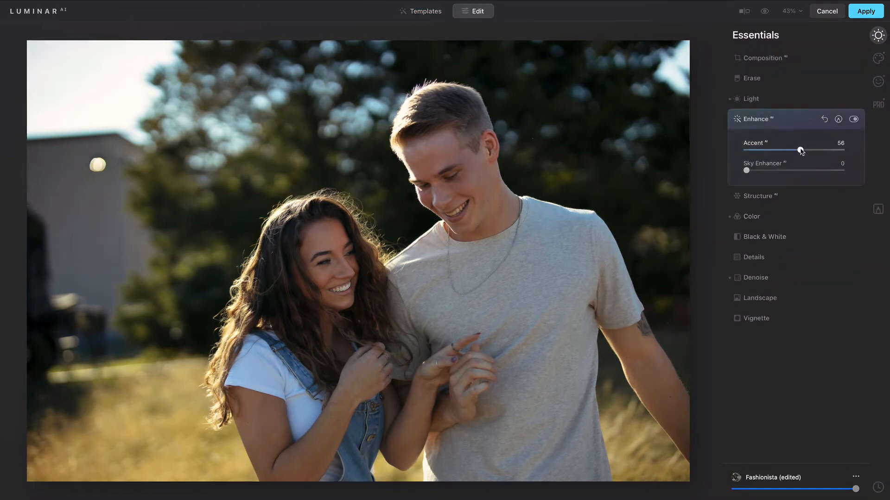
pyautogui.click(775, 170)
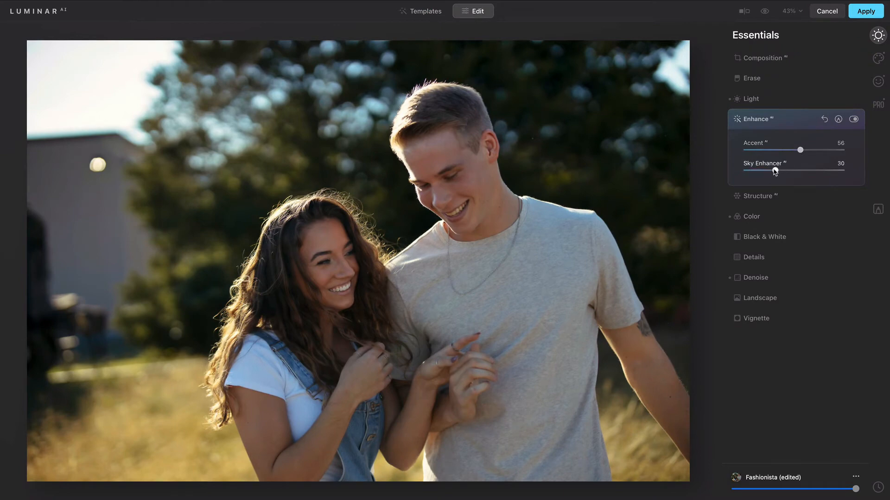
# Set the Structure AI amount to 25
pyautogui.click(758, 196)
pyautogui.click(807, 170)
pyautogui.moveTo(807, 171); pyautogui.dragTo(806, 171)
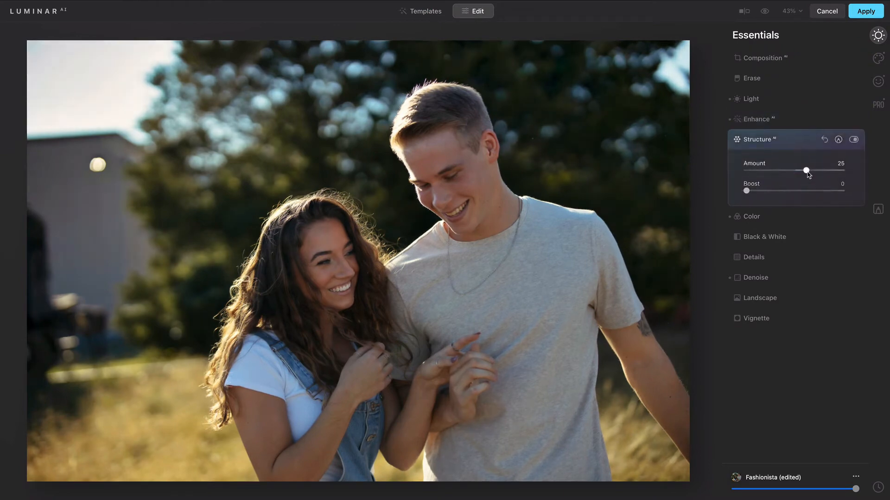
# Erase the bright light on the building wall using a brush radius of 56
pyautogui.click(751, 80)
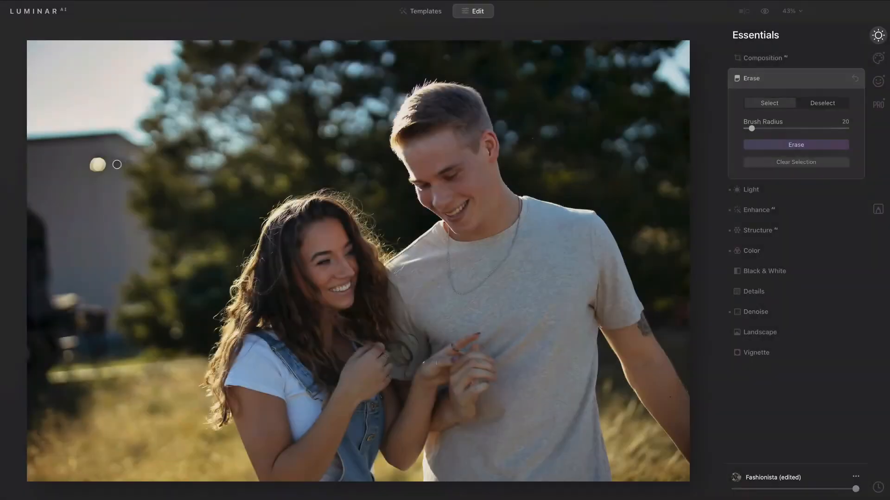
pyautogui.moveTo(103, 163); pyautogui.dragTo(101, 163)
pyautogui.scroll(5, 101, 163)
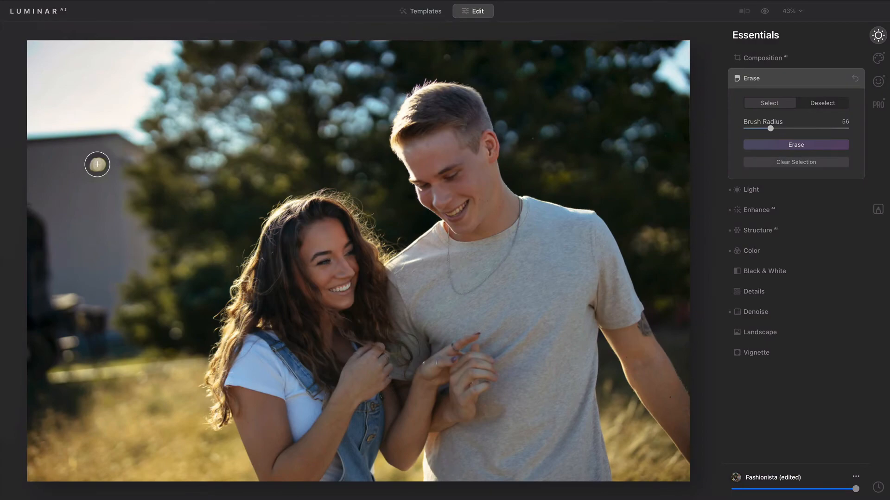
pyautogui.click(96, 164)
pyautogui.click(795, 148)
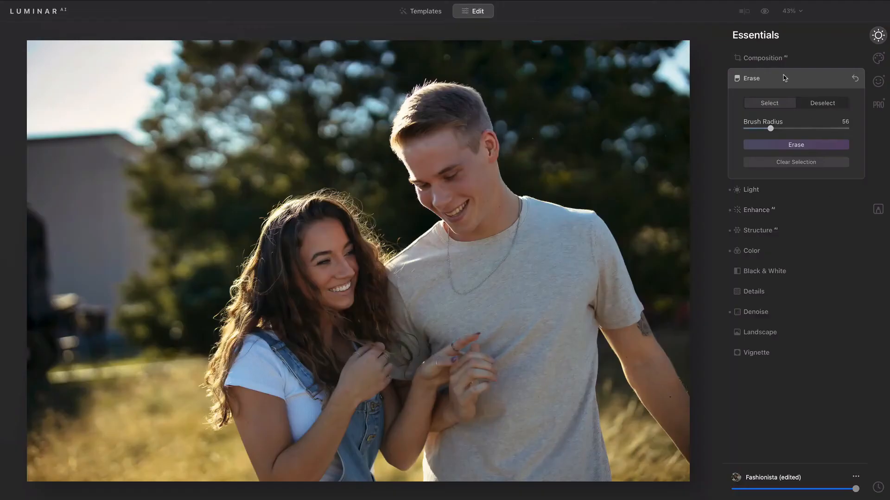
# Crop the photo with Composition AI, enlarge the suggested crop slightly and reposition the couple inside the frame
pyautogui.click(784, 58)
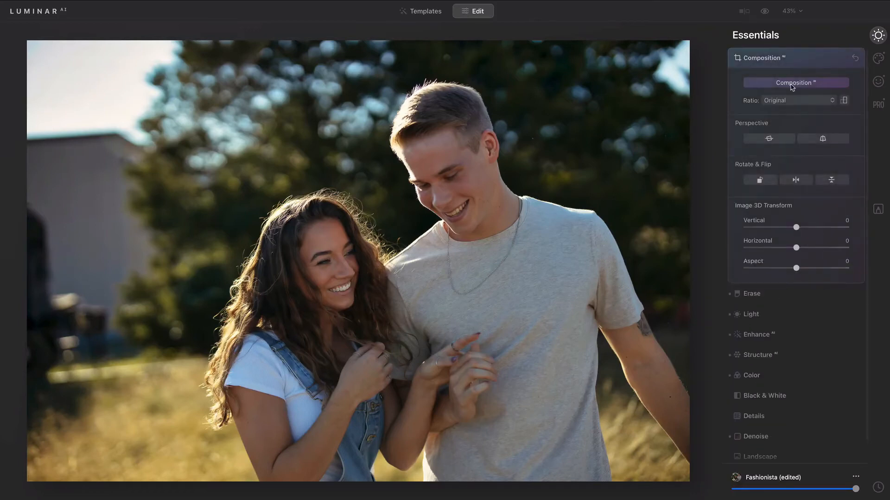
pyautogui.click(793, 83)
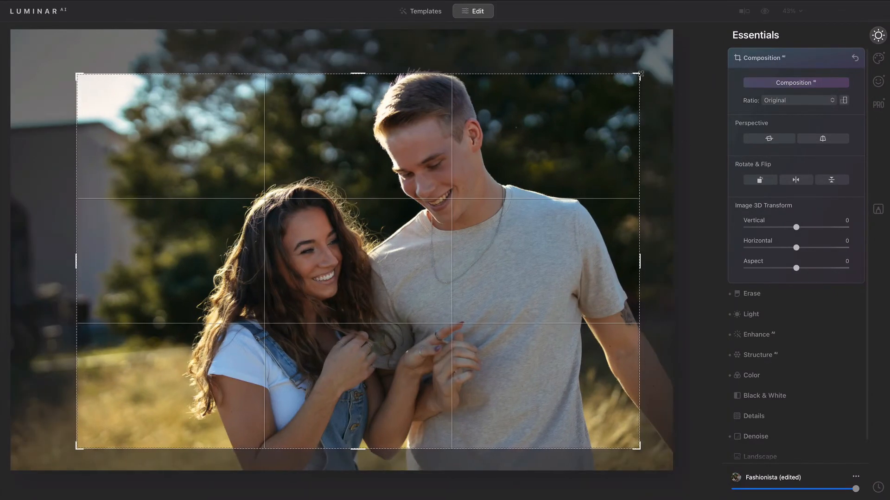
pyautogui.moveTo(640, 73); pyautogui.dragTo(650, 67)
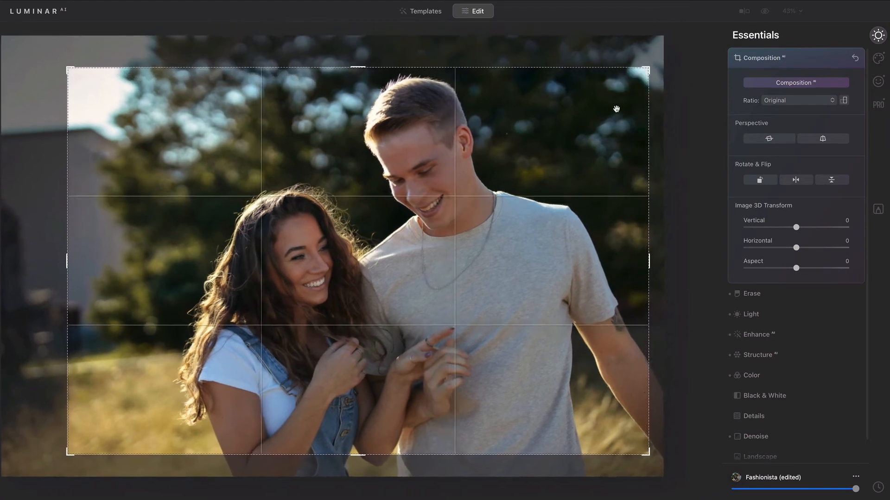
pyautogui.moveTo(617, 109); pyautogui.dragTo(622, 114)
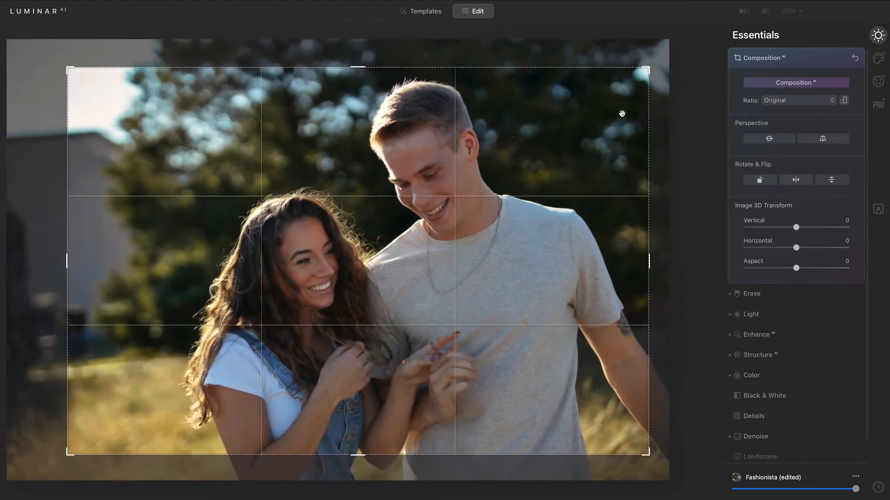
# Apply the crop and raise the Structure AI amount to 39
pyautogui.click(793, 361)
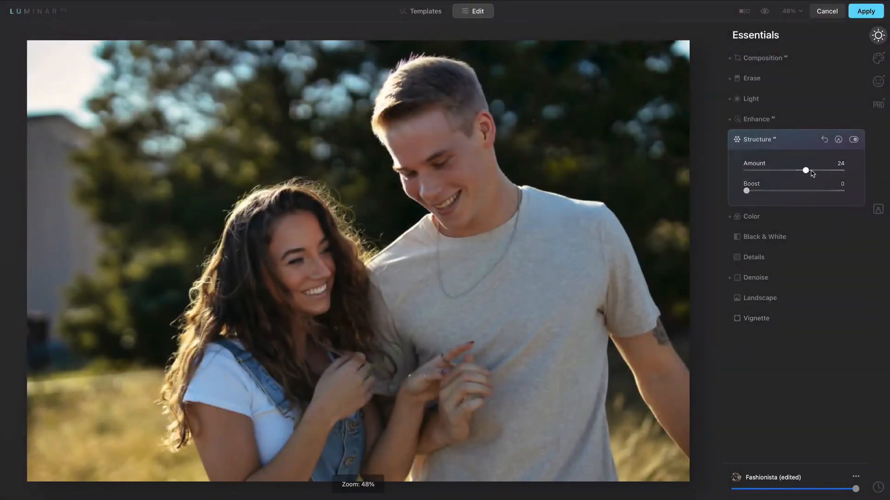
pyautogui.moveTo(812, 173); pyautogui.dragTo(819, 172)
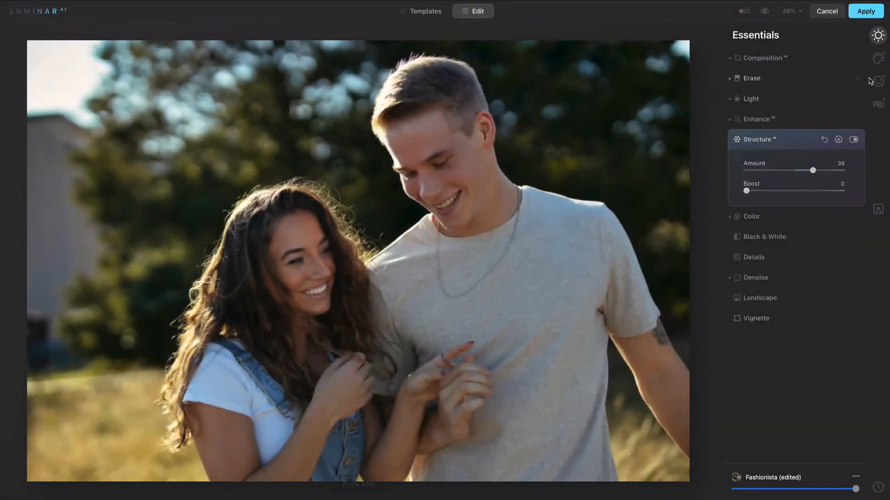
# Set the Creative Mood effect to Amount 67 and Contrast 30, keeping the Fashionista LUT
pyautogui.click(877, 59)
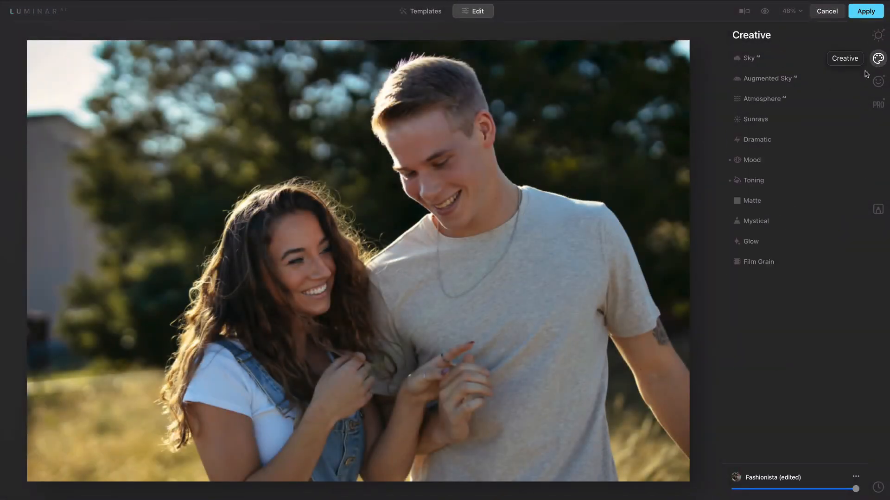
pyautogui.click(753, 161)
pyautogui.click(781, 186)
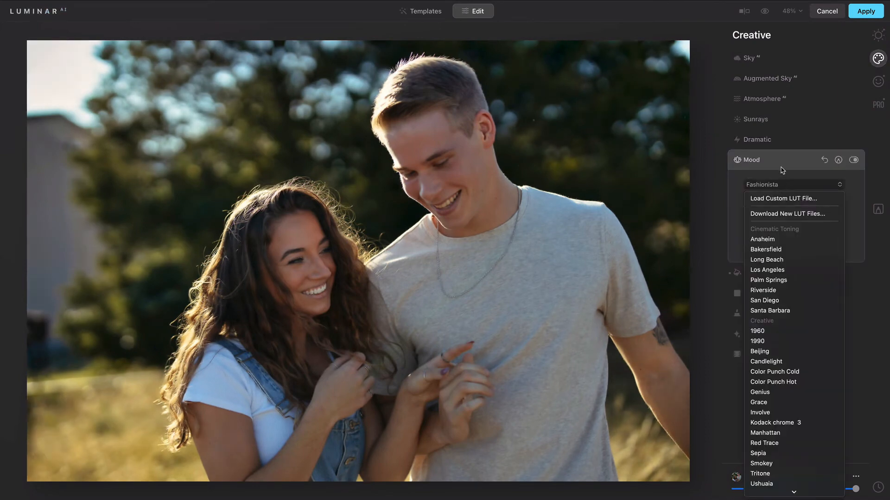
pyautogui.click(782, 170)
pyautogui.moveTo(795, 206); pyautogui.dragTo(809, 228)
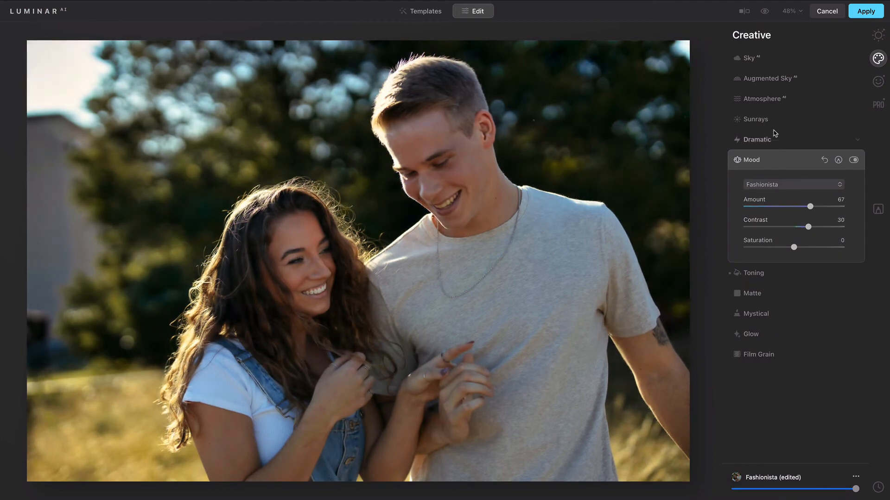
# Add the Mystical effect with an Amount of 13
pyautogui.click(774, 314)
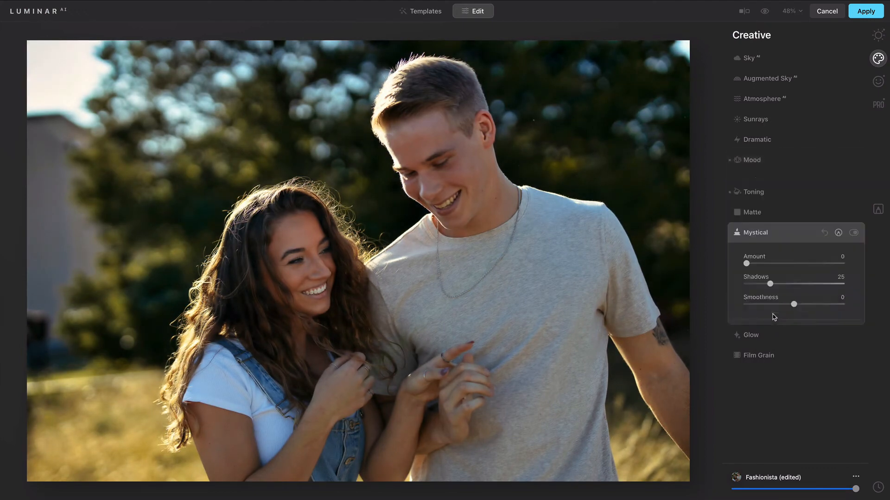
pyautogui.click(766, 253)
pyautogui.moveTo(767, 253); pyautogui.dragTo(759, 253)
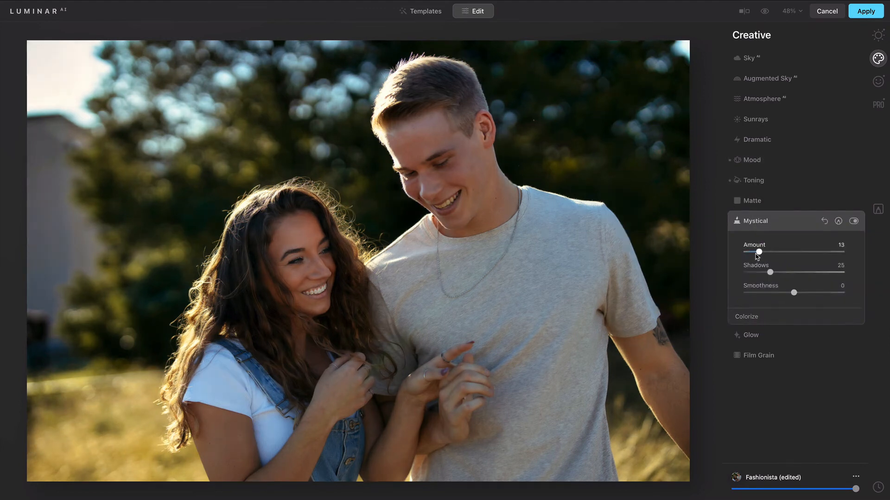
# Compare the photo with its unedited version and apply the edits to return it to Lightroom Classic
pyautogui.click(765, 12)
pyautogui.click(765, 12)
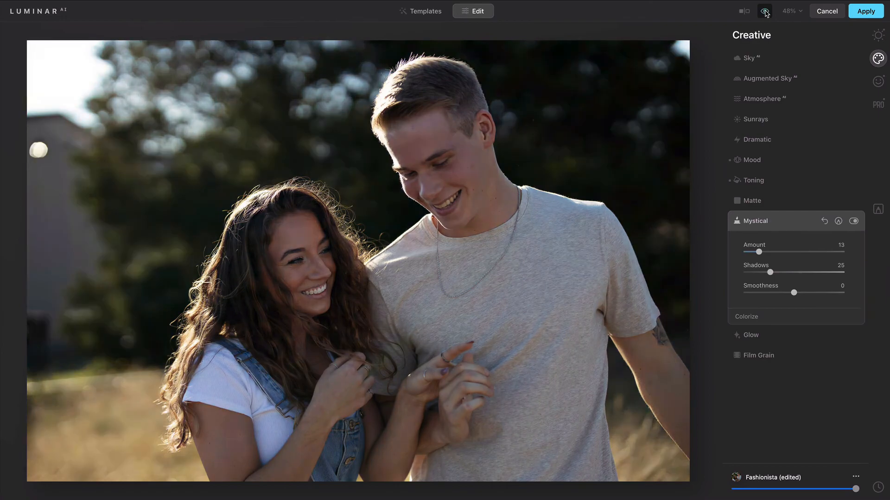
pyautogui.click(865, 12)
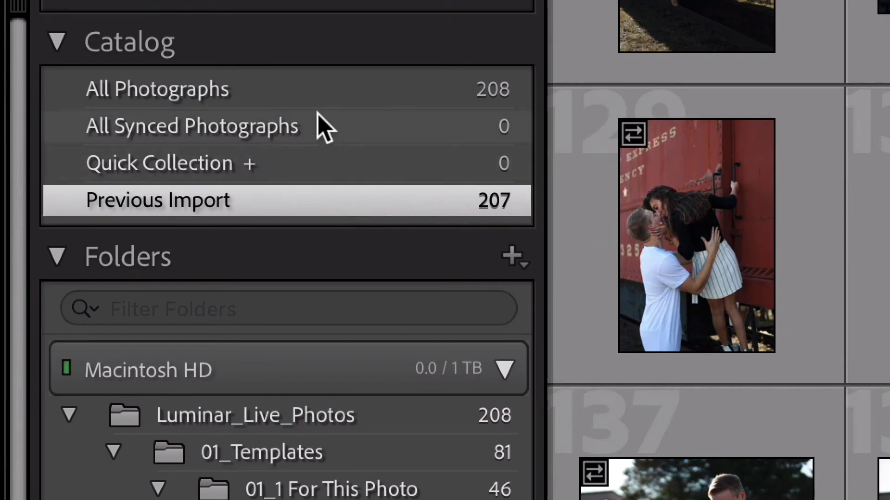
# Show all photographs in the catalog and find the edited couple photo beside its originals
pyautogui.click(312, 96)
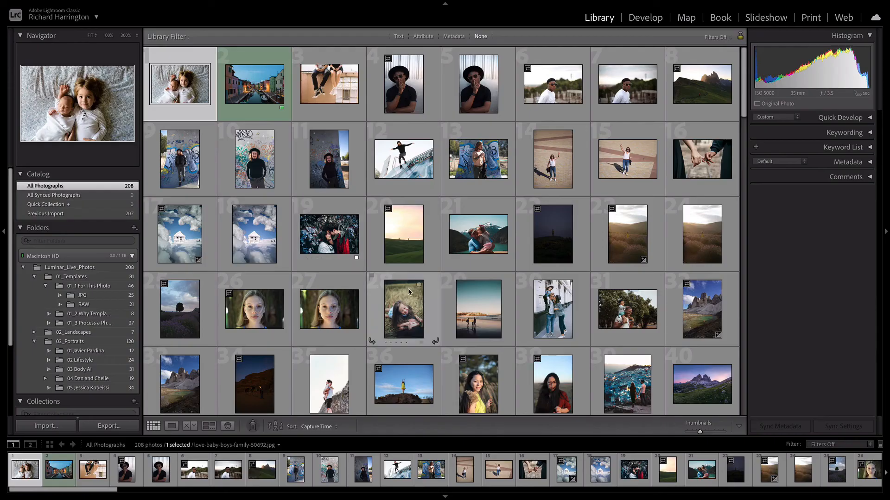
pyautogui.scroll(-3, 409, 292)
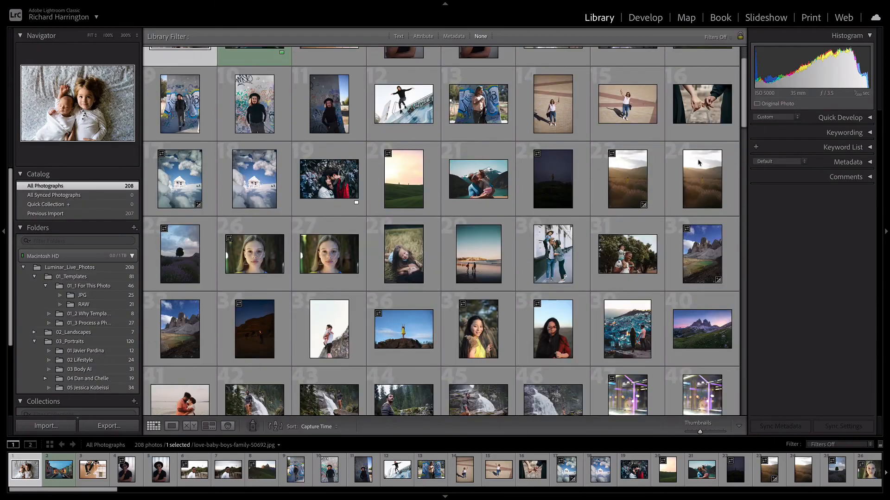
pyautogui.moveTo(744, 125); pyautogui.dragTo(714, 315)
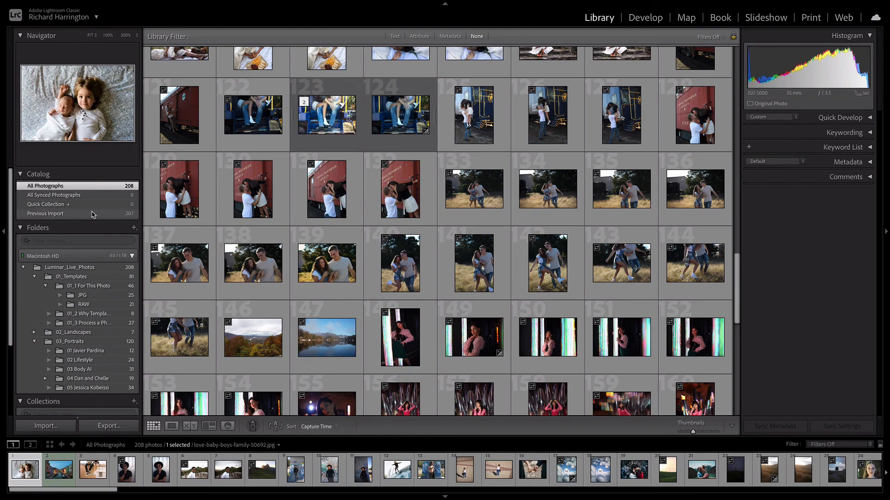
# Open the 01_1 For This Photo folder and look for the edited couple photo among its last images
pyautogui.click(88, 286)
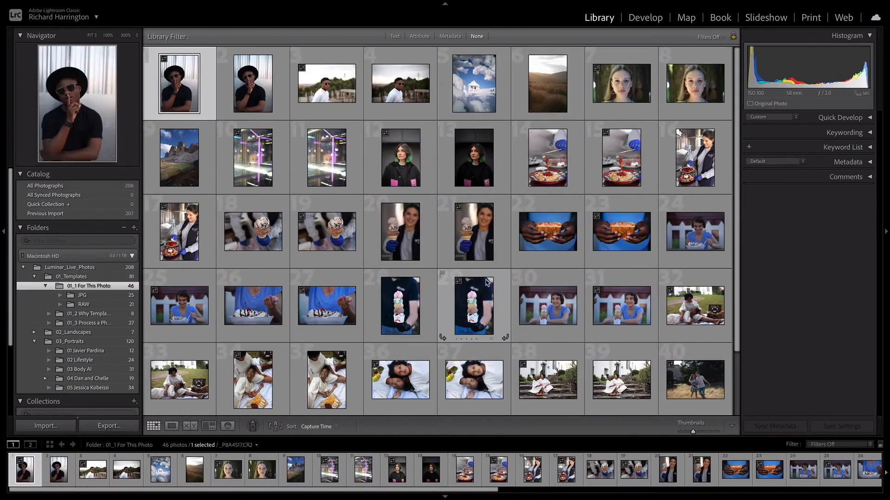
pyautogui.scroll(-3, 485, 283)
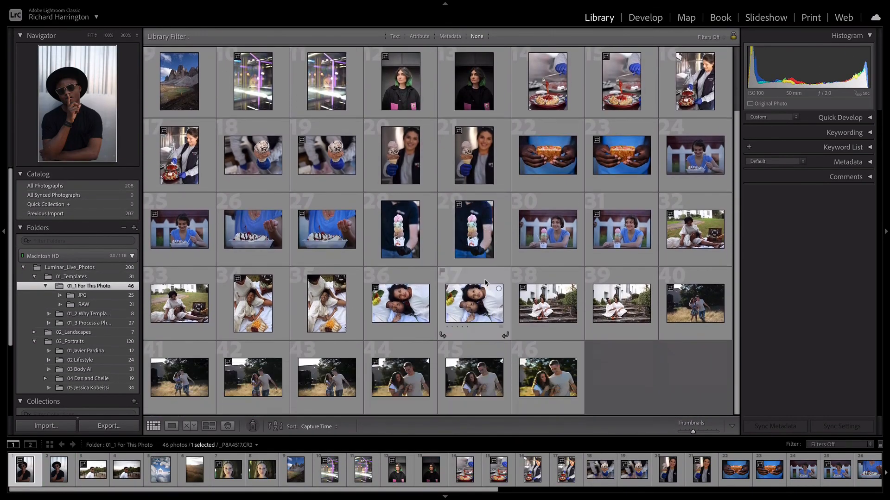